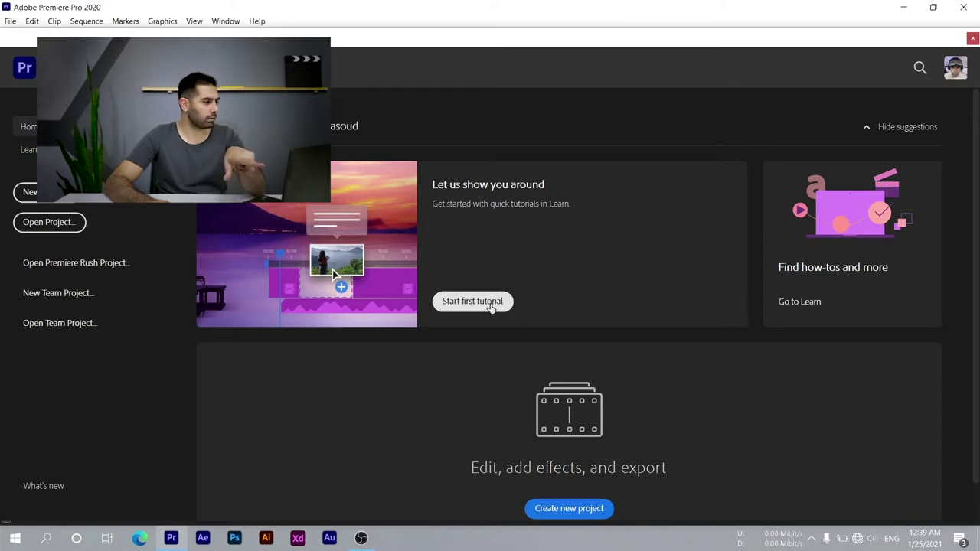
# Step: Create a new project named Part2 with the default location and settings
pyautogui.click(47, 191)
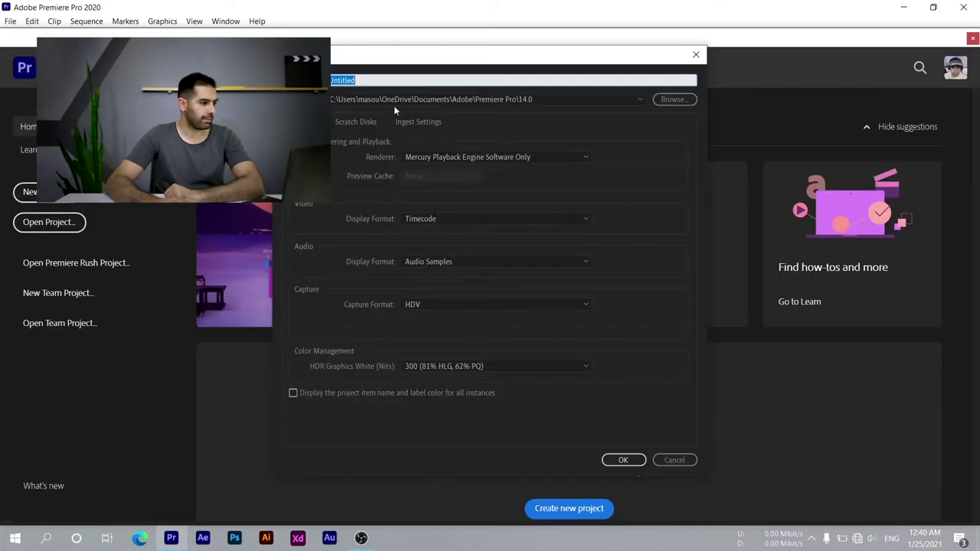
pyautogui.click(374, 81)
pyautogui.hotkey('ctrl', 'a')
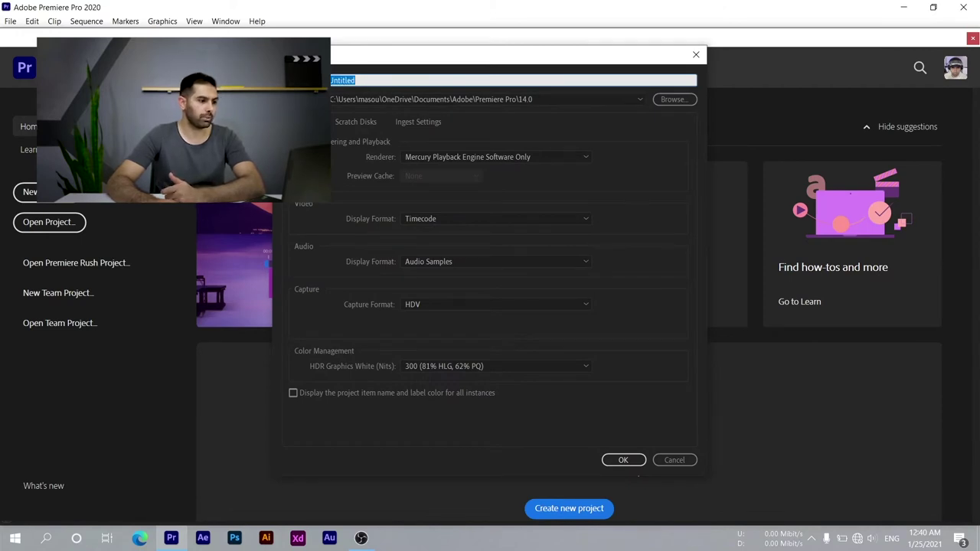
pyautogui.press('BackSpace')
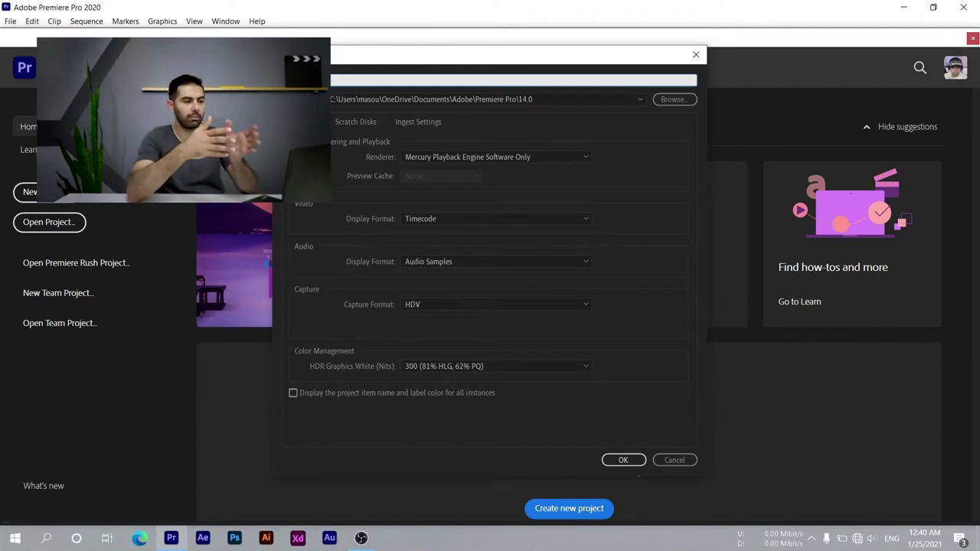
pyautogui.write('part2')
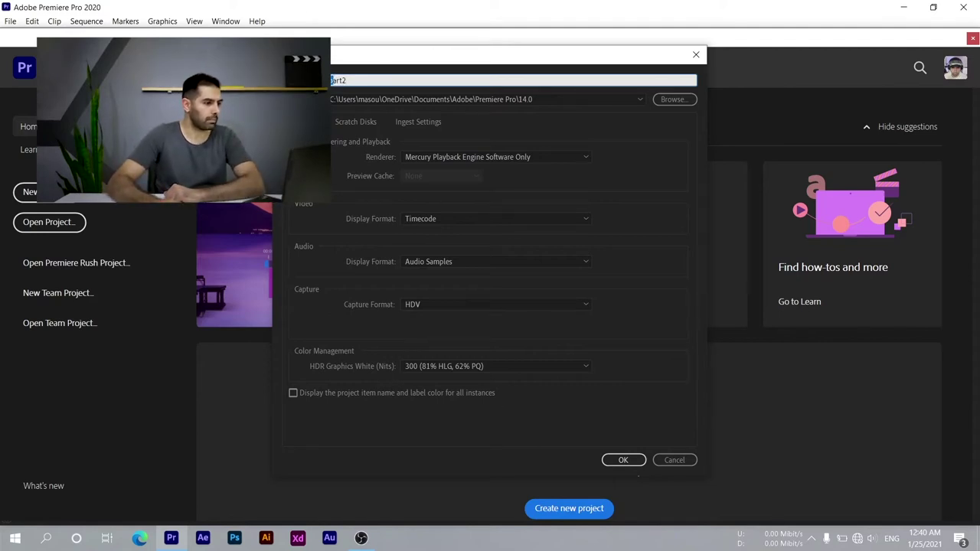
pyautogui.click(333, 80)
pyautogui.press('Delete')
pyautogui.write('P')
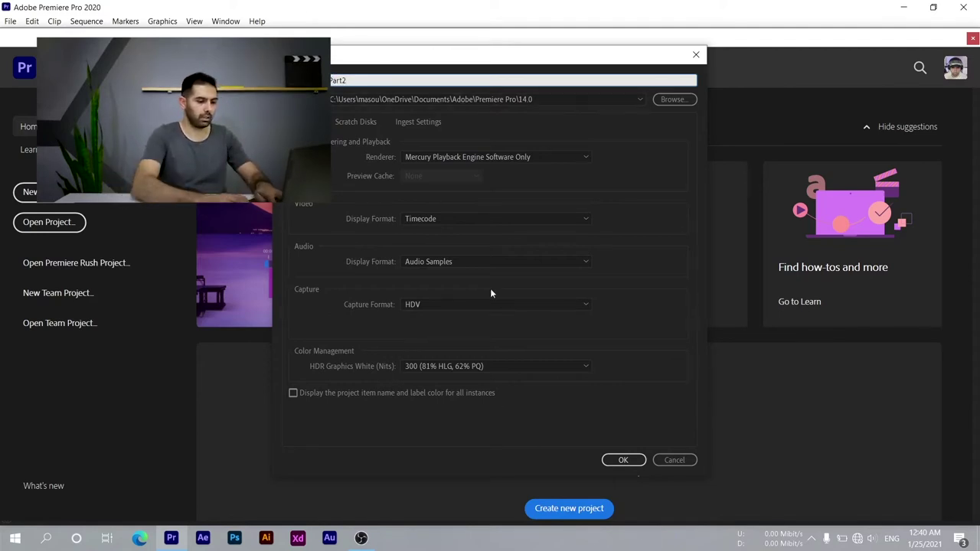
pyautogui.click(623, 460)
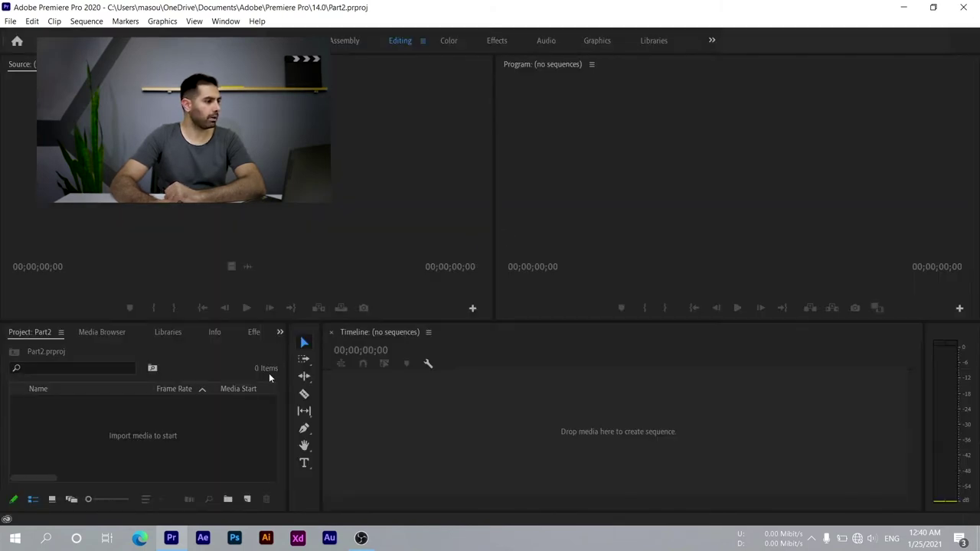
pyautogui.click(269, 373)
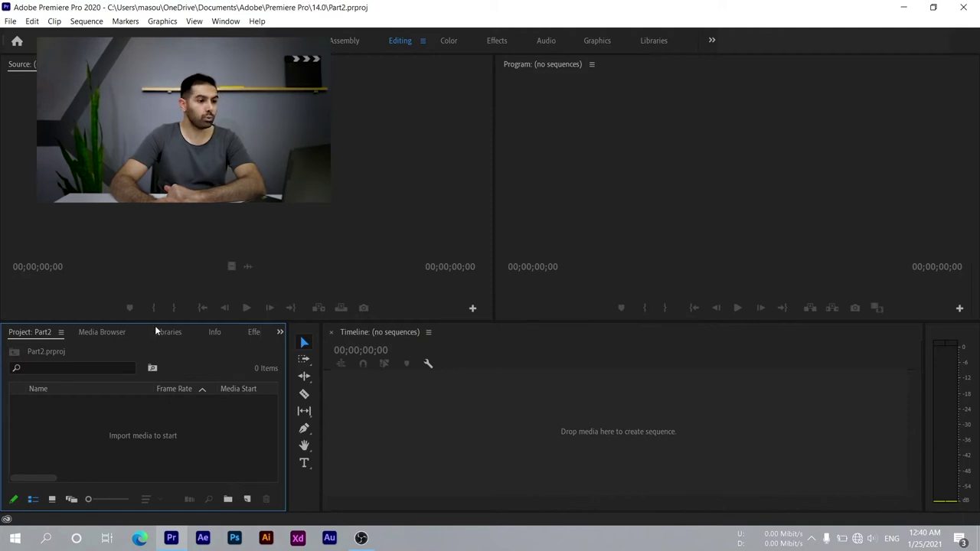
pyautogui.click(11, 21)
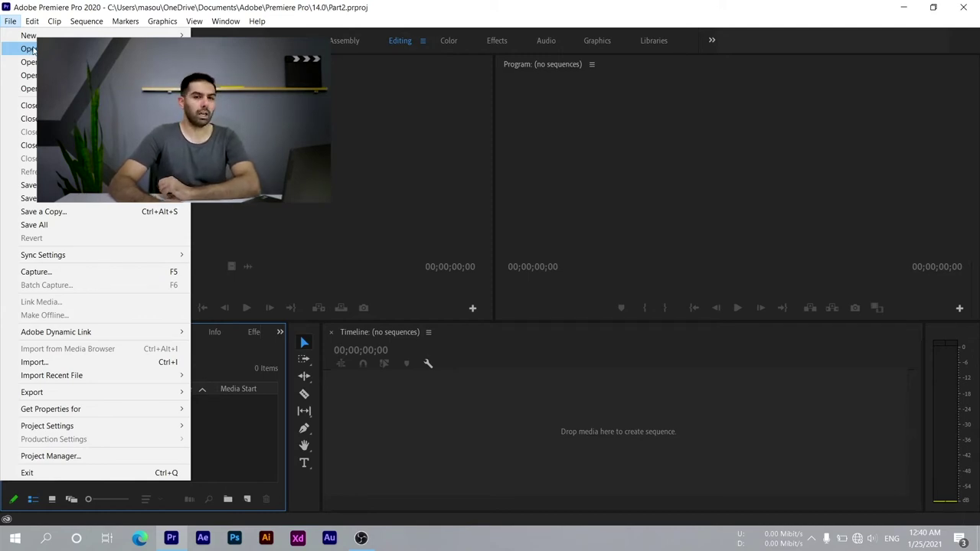
pyautogui.click(92, 49)
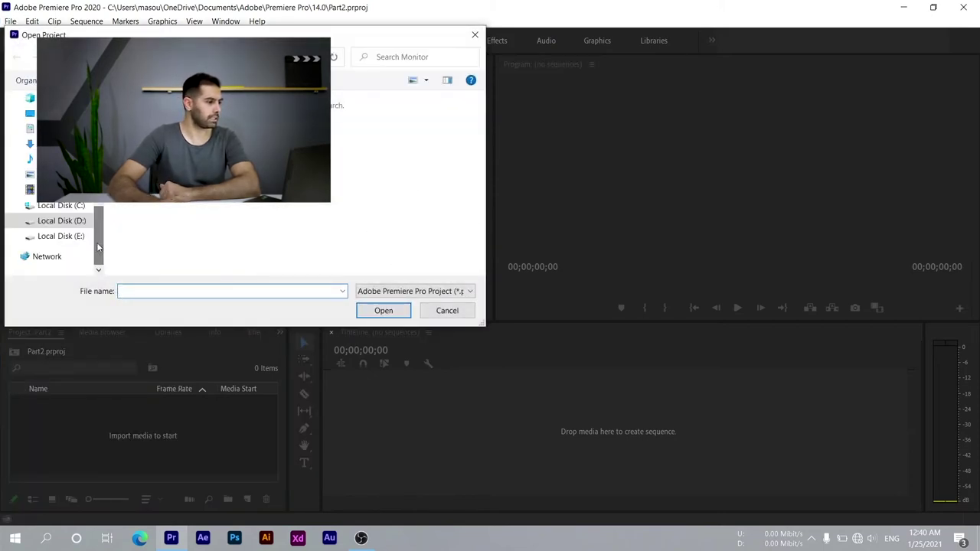
pyautogui.click(76, 220)
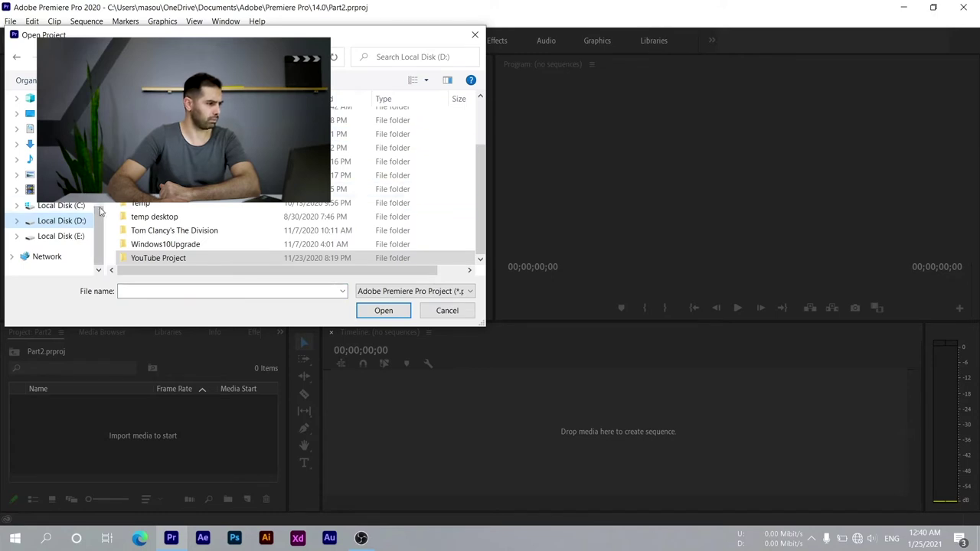
pyautogui.scroll(2, 229, 159)
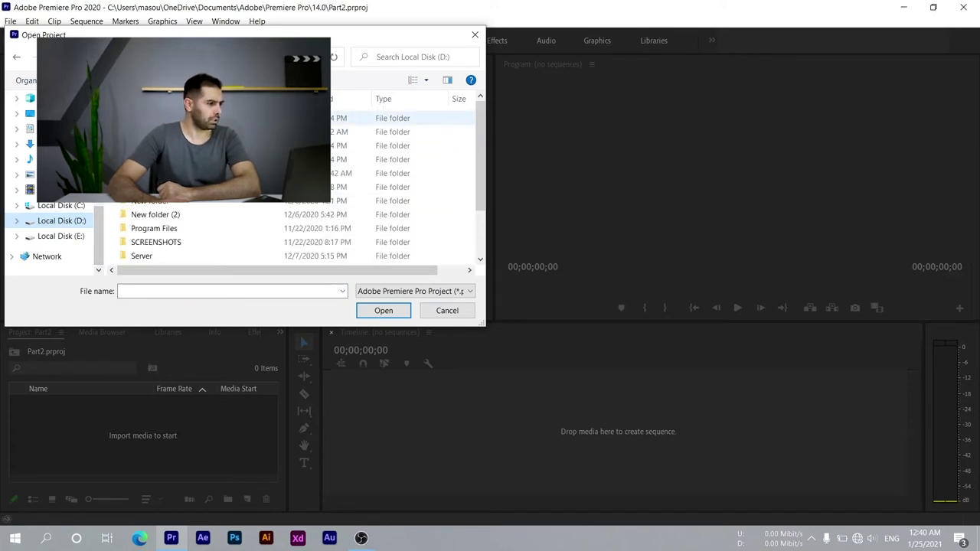
pyautogui.scroll(-3, 230, 192)
pyautogui.click(159, 259)
pyautogui.doubleClick(158, 259)
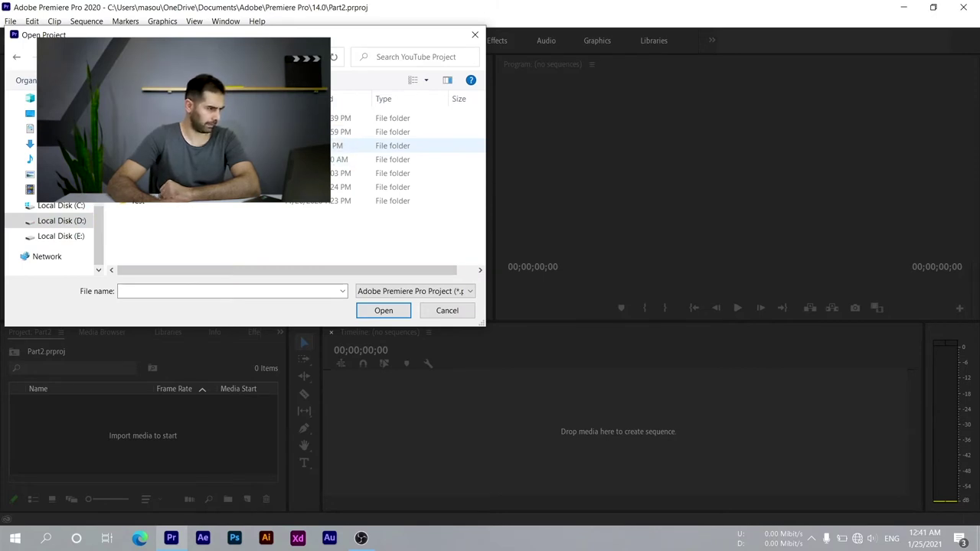
pyautogui.press('Return')
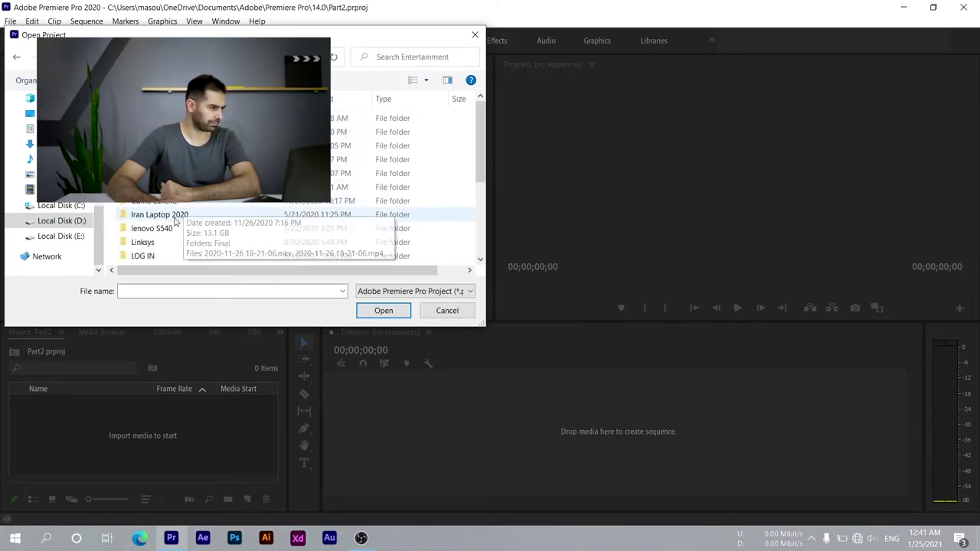
pyautogui.scroll(-5, 191, 188)
pyautogui.scroll(5, 191, 188)
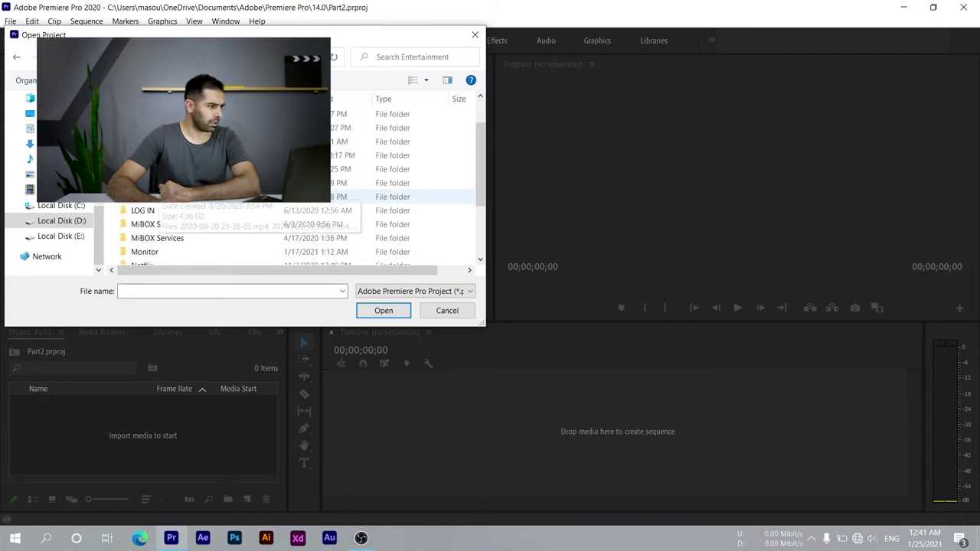
pyautogui.scroll(-5, 153, 188)
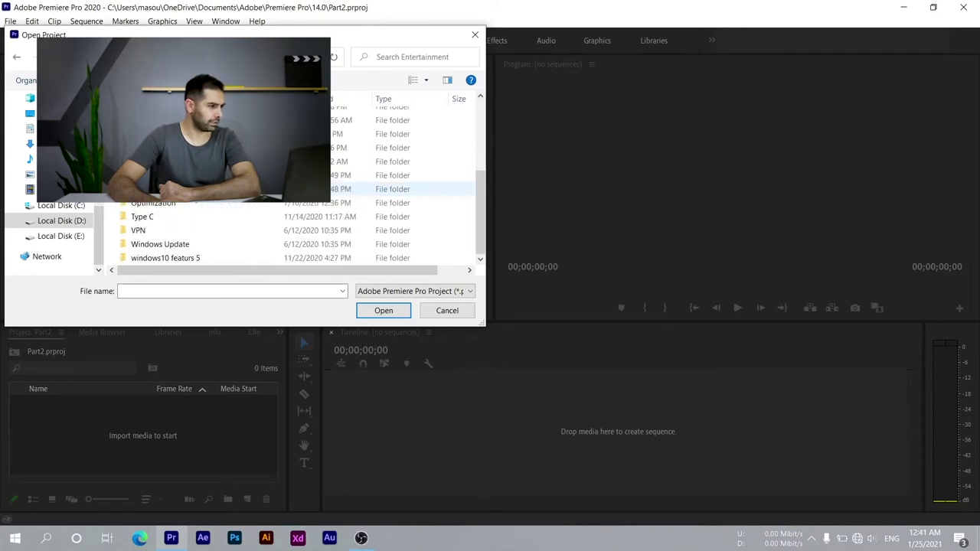
pyautogui.doubleClick(168, 221)
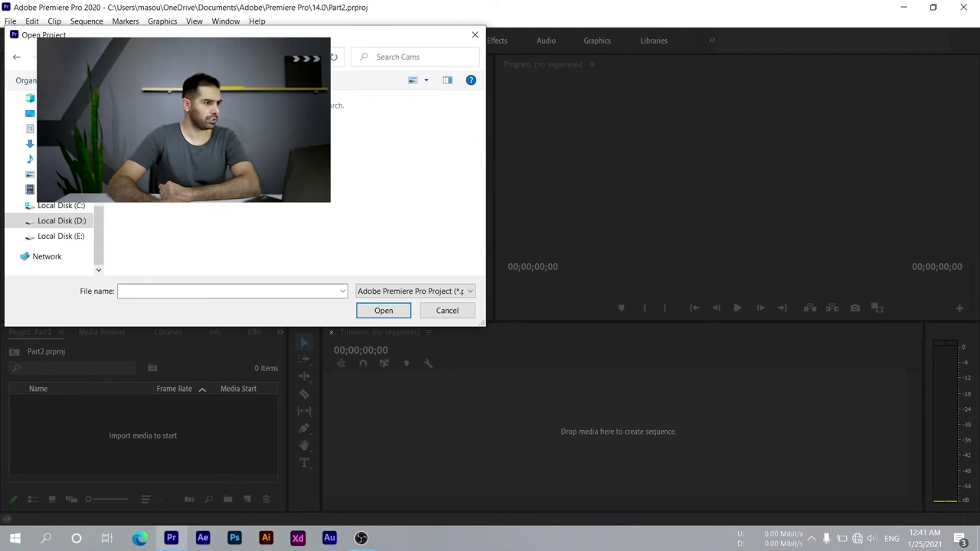
pyautogui.click(403, 295)
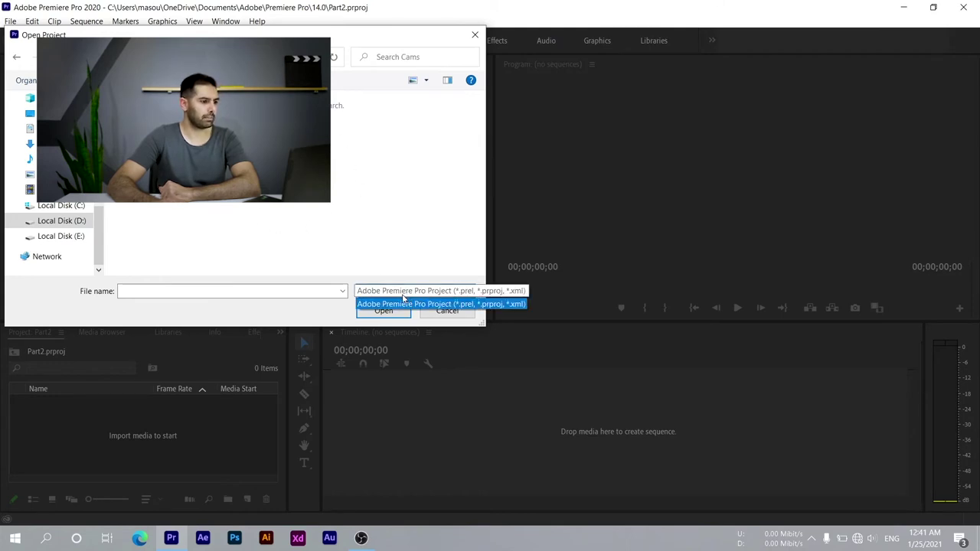
pyautogui.click(403, 299)
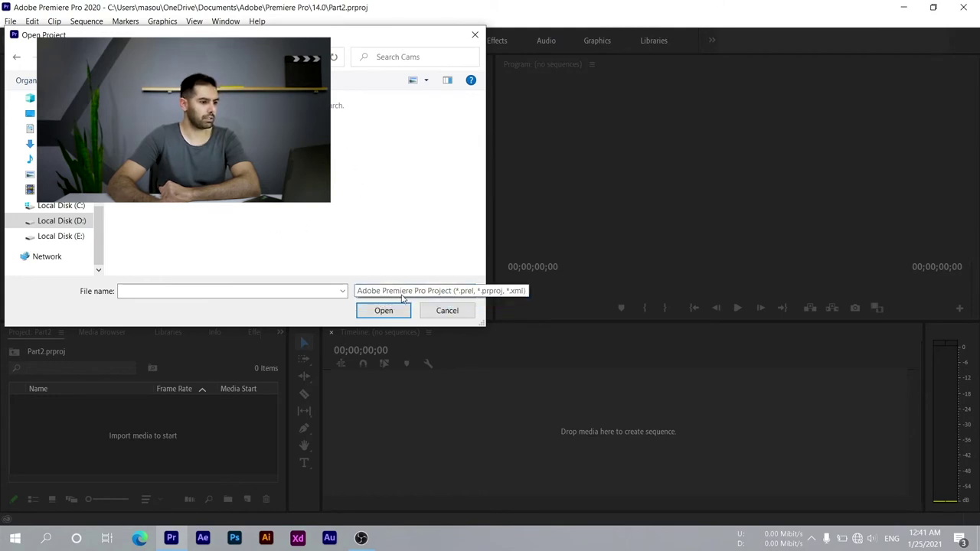
pyautogui.click(446, 311)
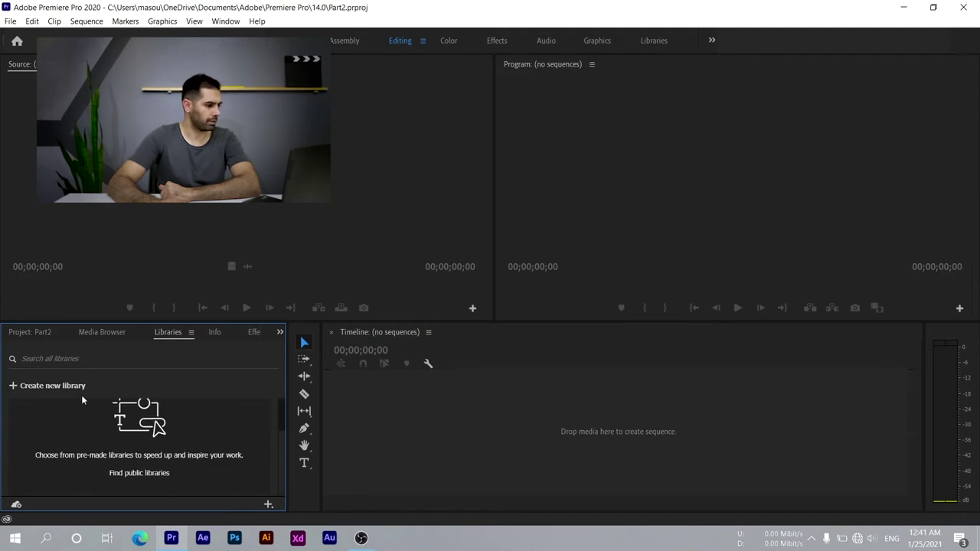
# Step: Import the video clip 20201113_120444.mp4 from the Type C folder into the project
pyautogui.click(101, 331)
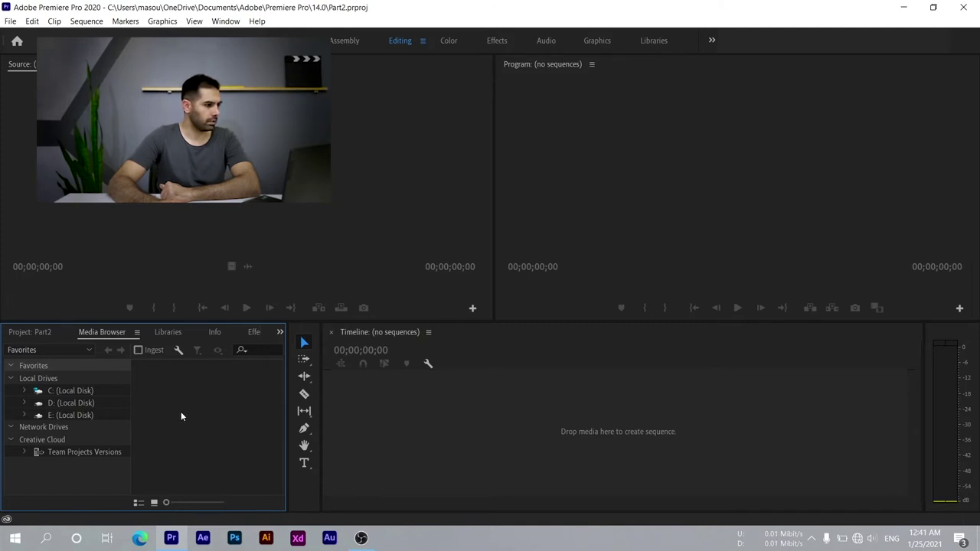
pyautogui.click(30, 332)
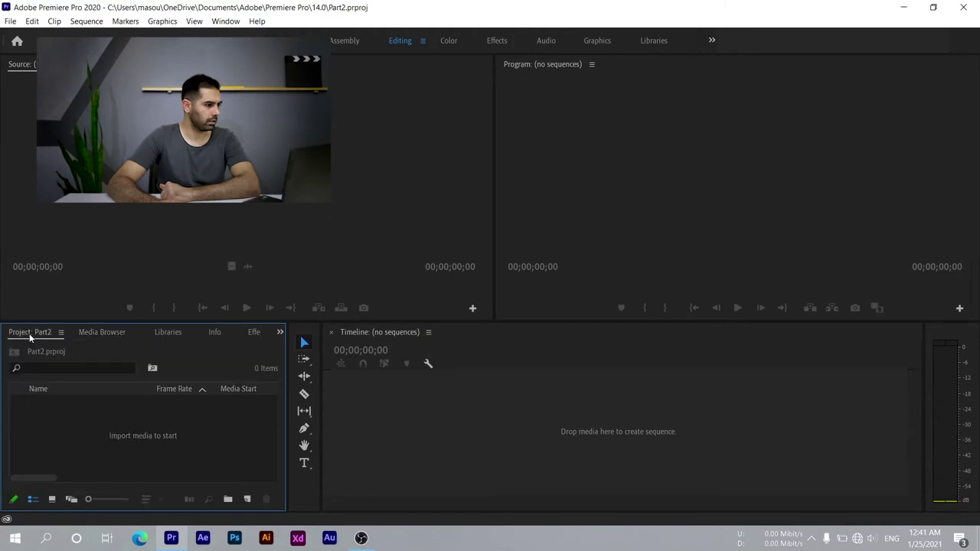
pyautogui.doubleClick(140, 439)
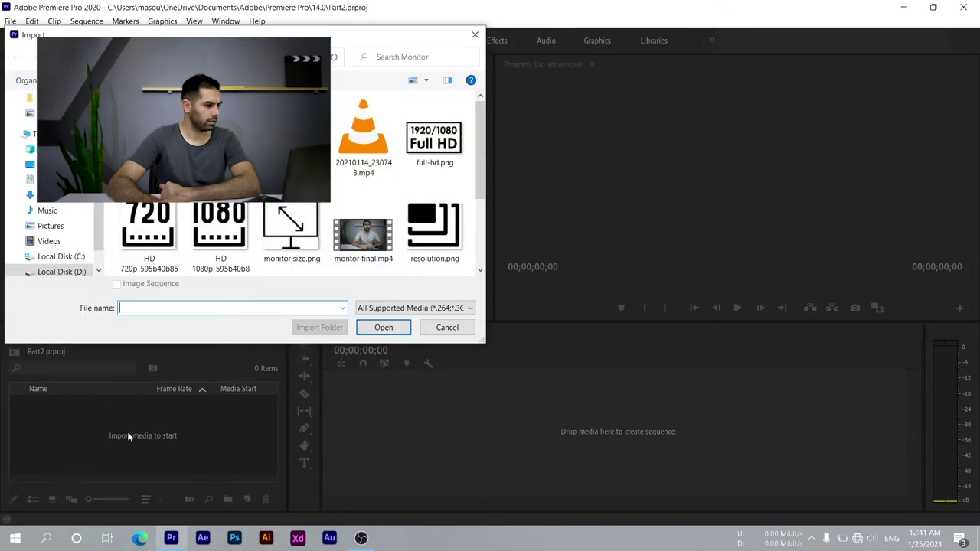
pyautogui.press('Escape')
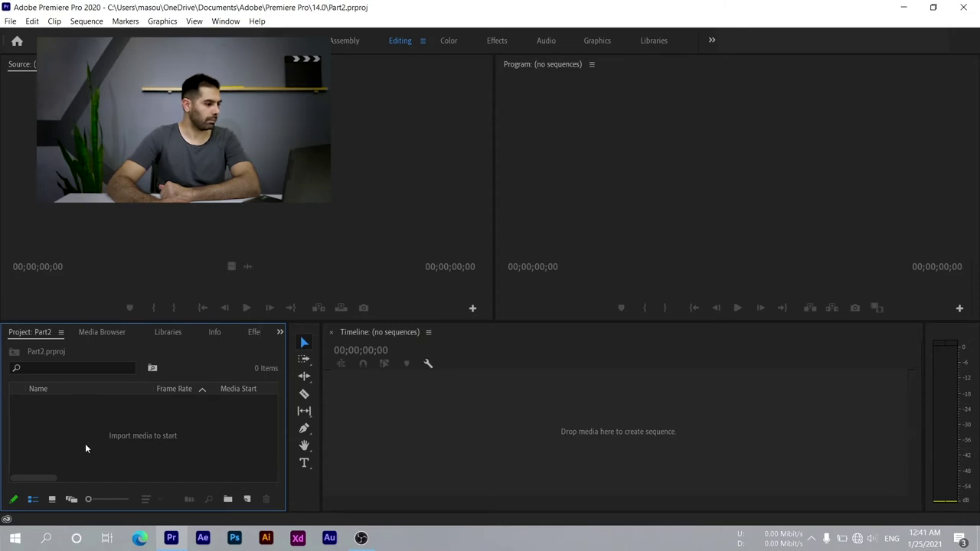
pyautogui.doubleClick(145, 436)
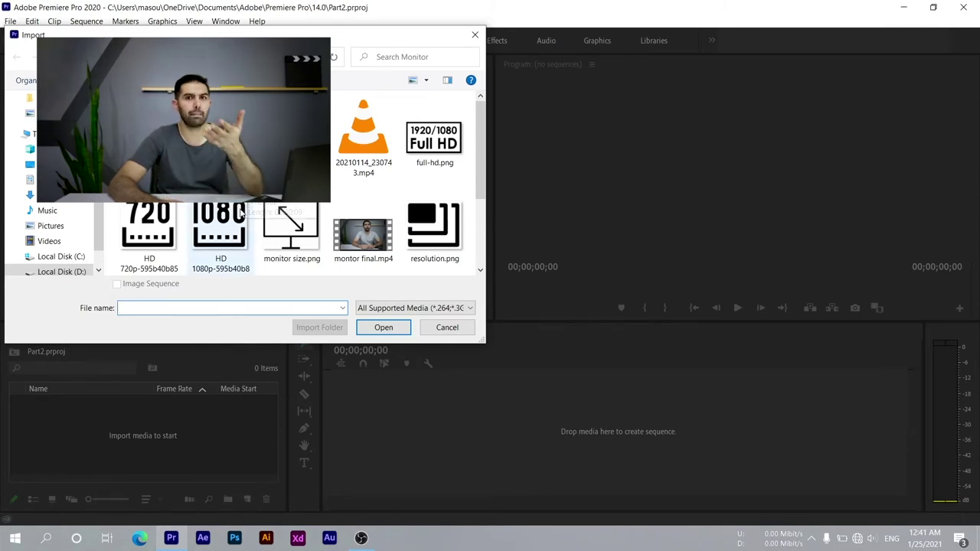
pyautogui.scroll(-1, 289, 222)
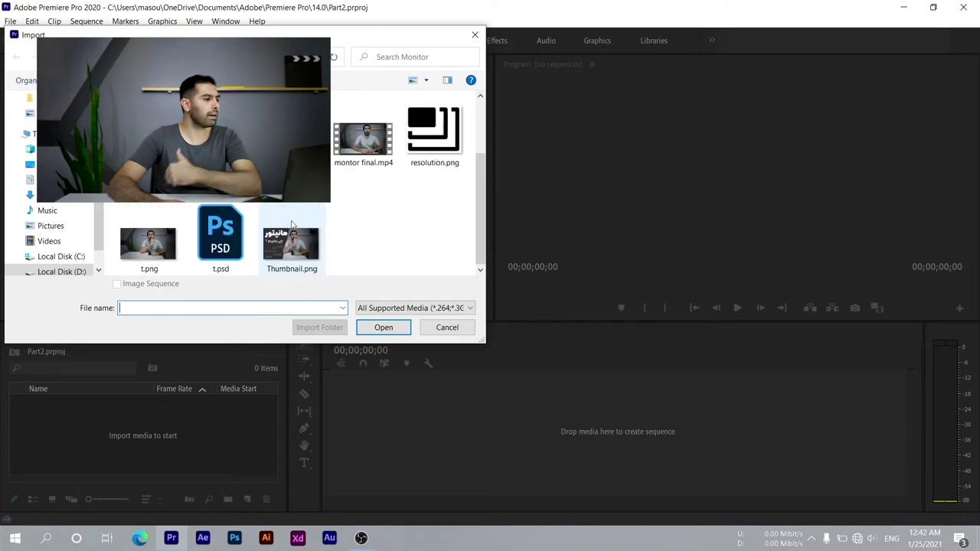
pyautogui.scroll(1, 291, 224)
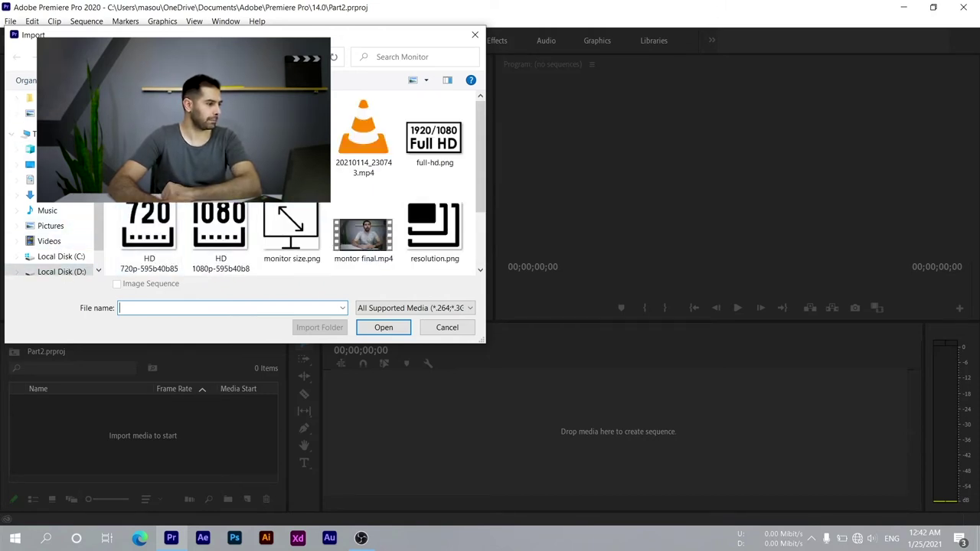
pyautogui.hotkey('alt', 'Up')
pyautogui.scroll(-2, 157, 230)
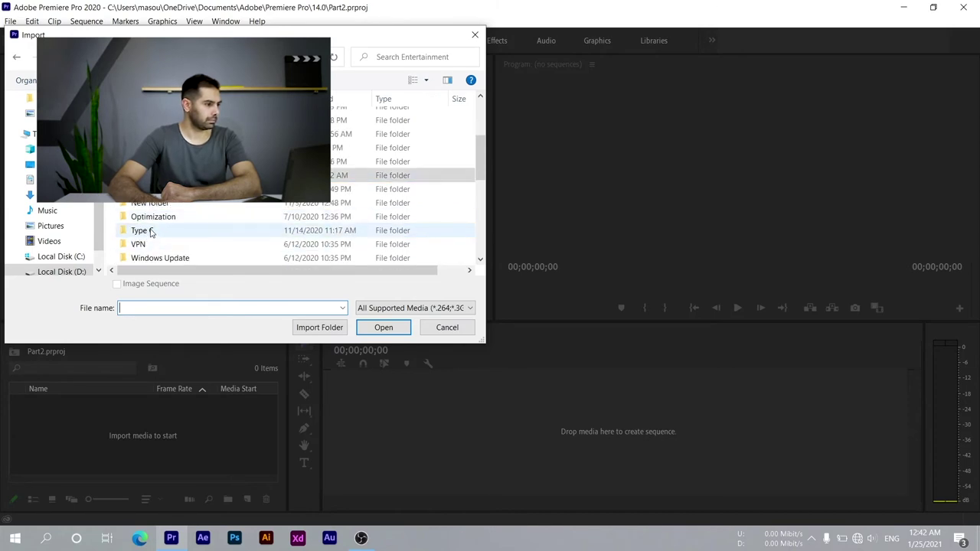
pyautogui.doubleClick(151, 233)
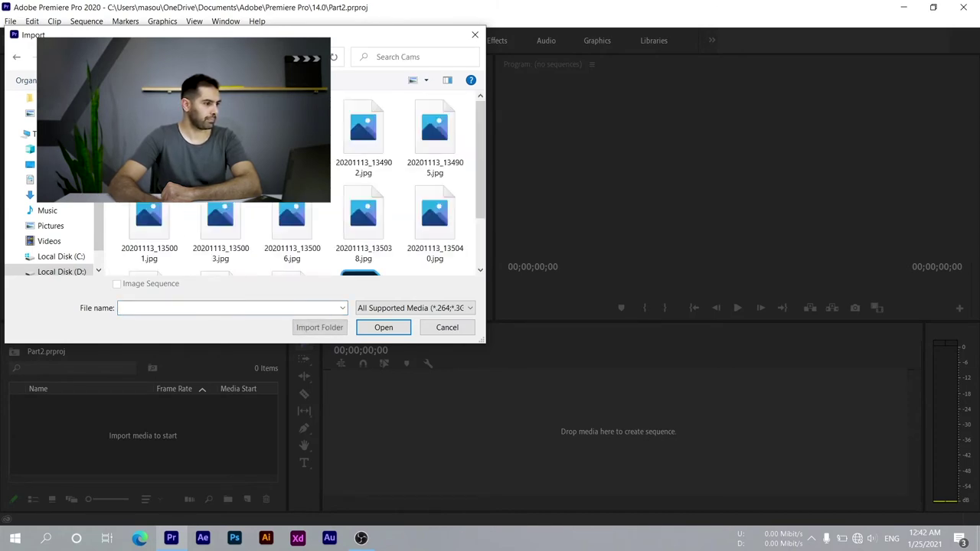
pyautogui.scroll(-1, 275, 206)
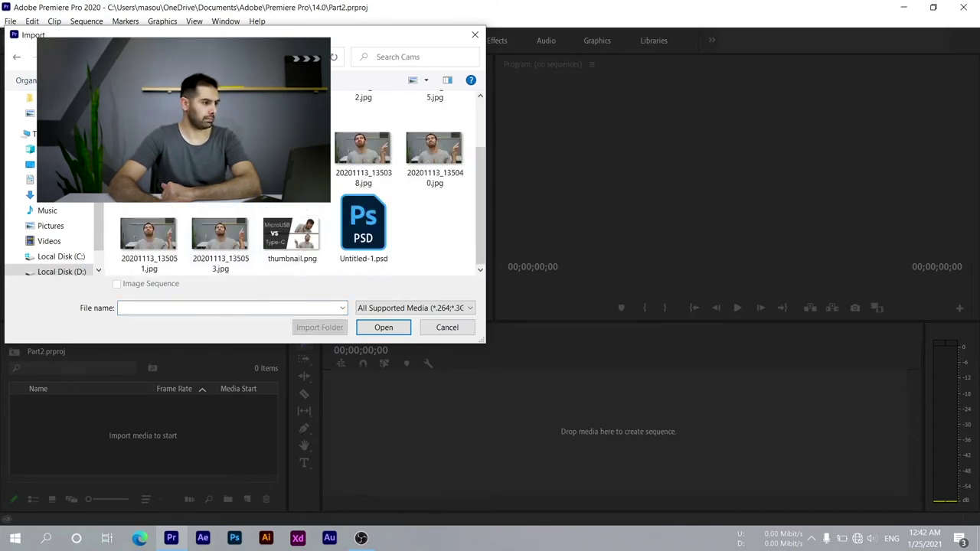
pyautogui.scroll(1, 237, 211)
pyautogui.doubleClick(236, 211)
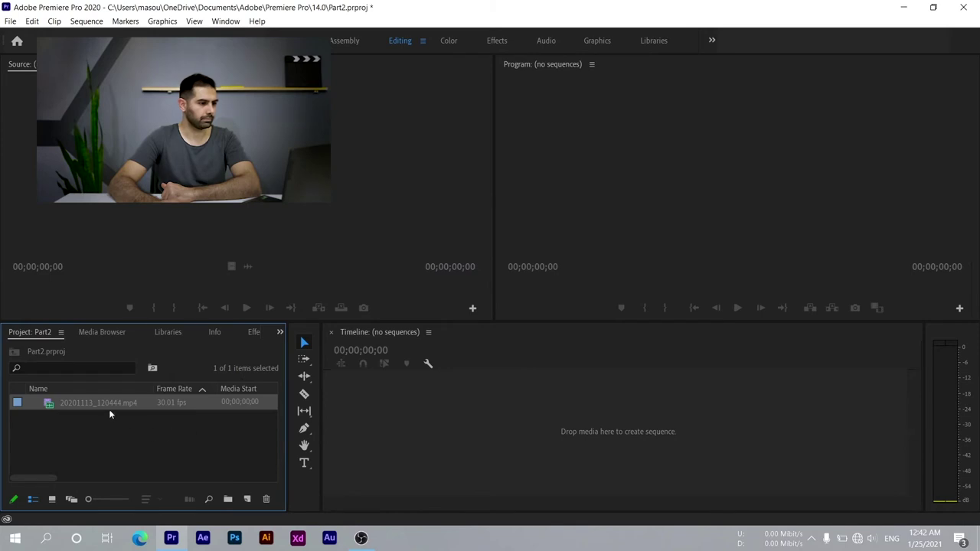
# Step: Load the imported clip 20201113_120444.mp4 into the Source monitor for preview
pyautogui.click(105, 404)
pyautogui.click(168, 411)
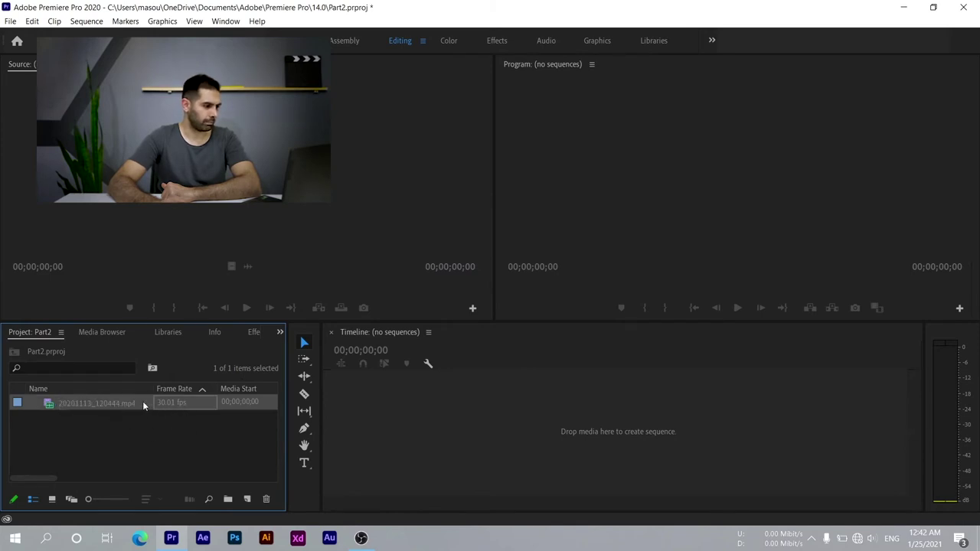
pyautogui.doubleClick(174, 401)
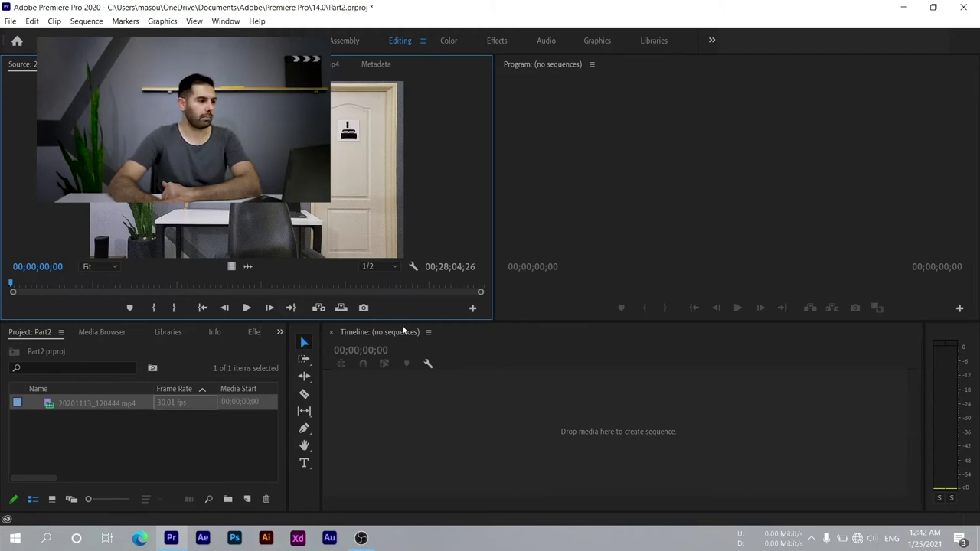
# Step: Create a sequence from 20201113_120444.mp4 by placing the clip in the empty timeline
pyautogui.click(82, 404)
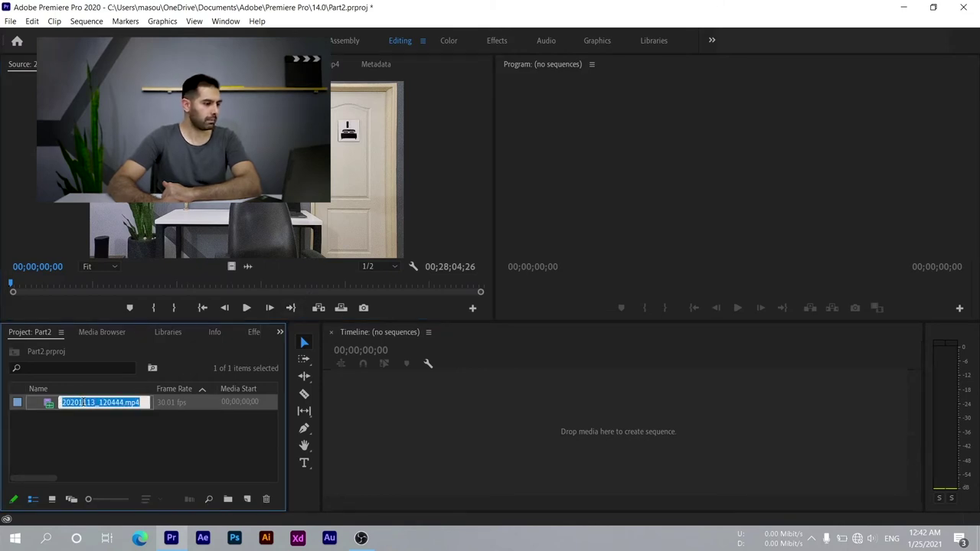
pyautogui.moveTo(50, 405); pyautogui.dragTo(451, 429)
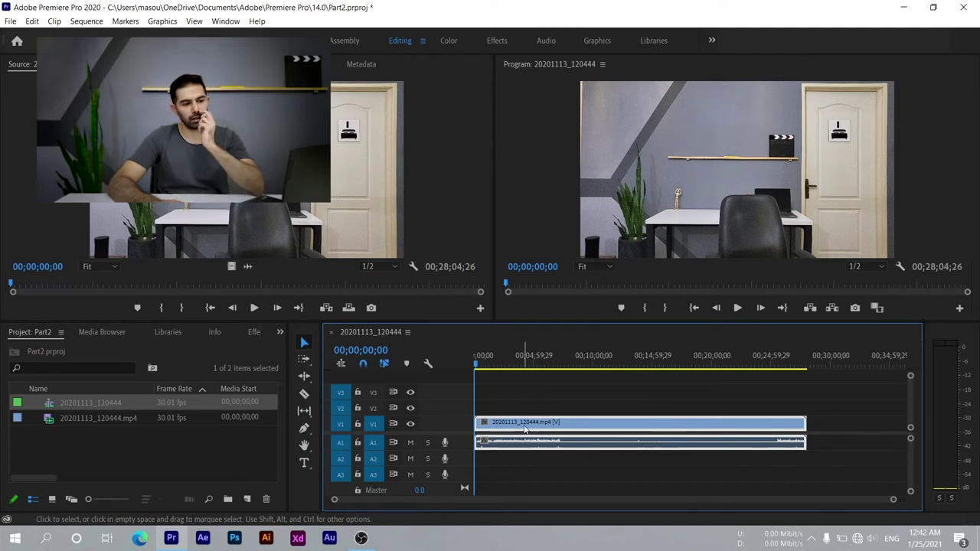
# Step: Unlink the timeline clip's video from its audio and try shifting each part separately along the timeline
pyautogui.rightClick(560, 445)
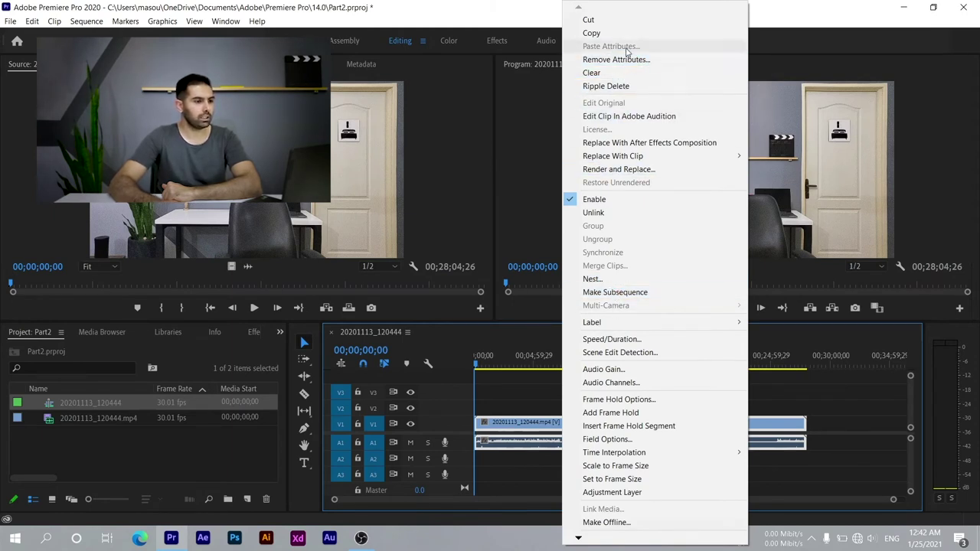
pyautogui.click(595, 213)
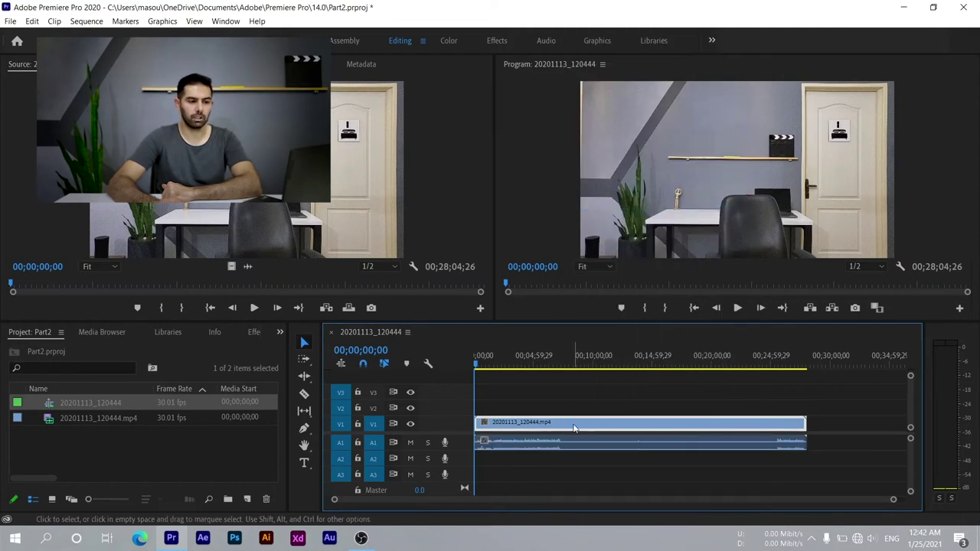
pyautogui.moveTo(574, 428); pyautogui.dragTo(626, 429)
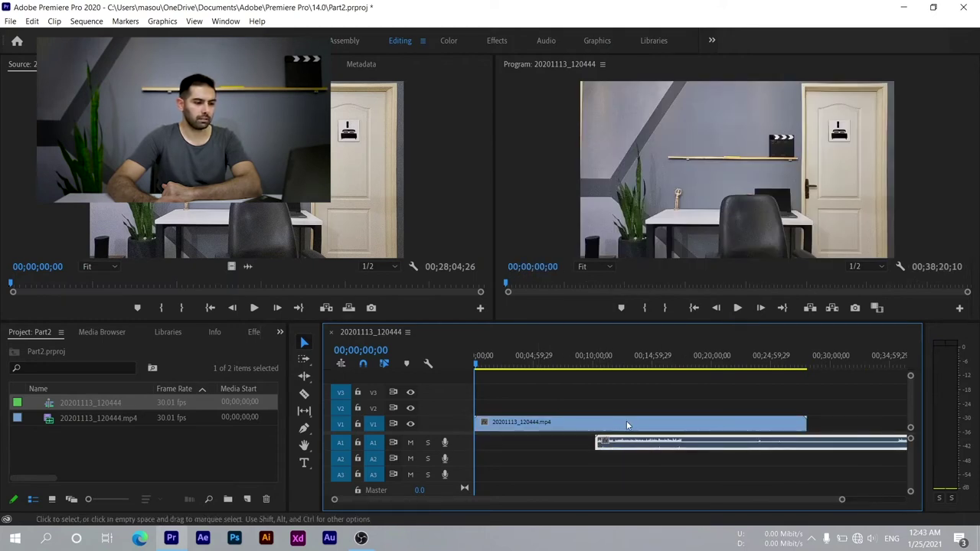
# Step: Undo the separate shifts and the unlinking of the timeline clip
pyautogui.hotkey('ctrl', 'z')
pyautogui.hotkey('ctrl', 'z')
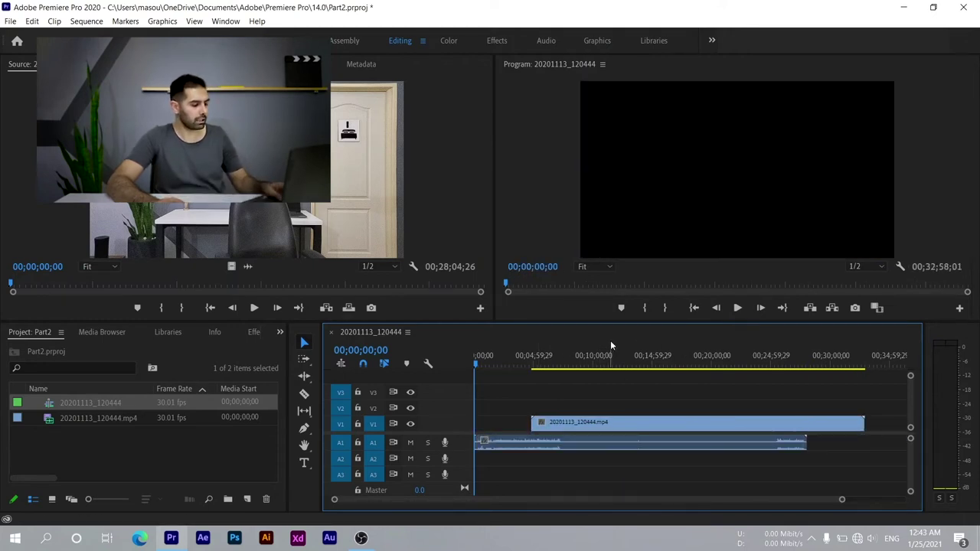
pyautogui.hotkey('ctrl', 'shift', 'z')
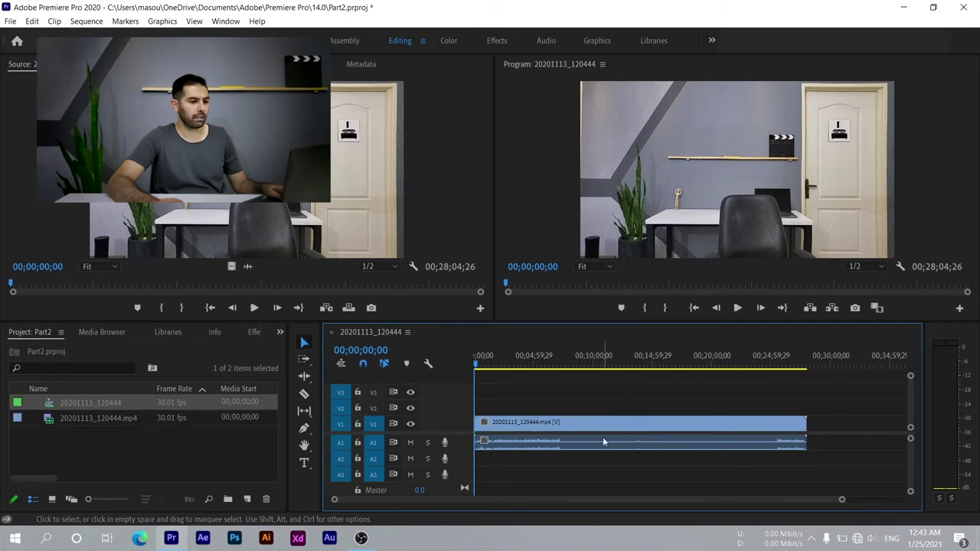
# Step: Unlink the video and audio of the timeline clip 20201113_120444.mp4 again, and undo a test move of the audio
pyautogui.rightClick(599, 429)
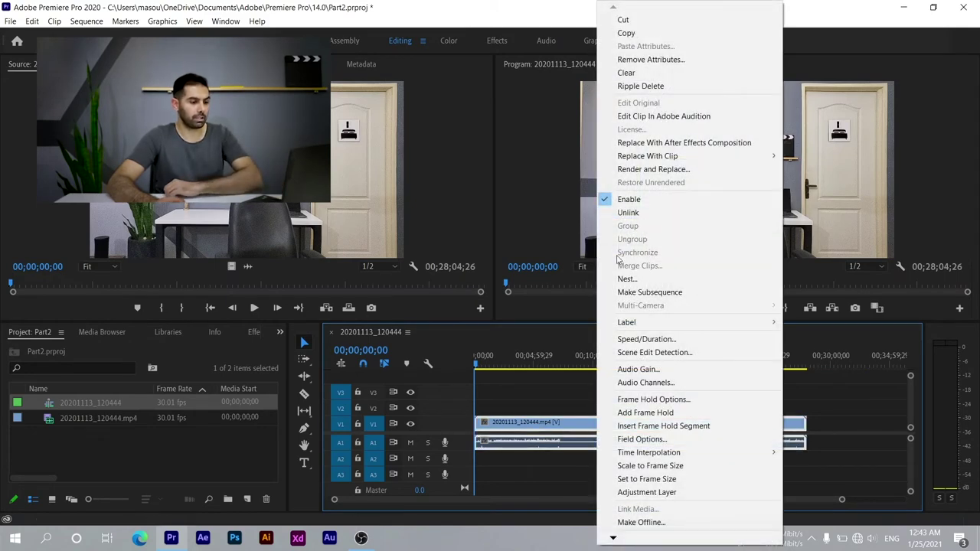
pyautogui.click(538, 425)
pyautogui.moveTo(556, 432); pyautogui.dragTo(536, 432)
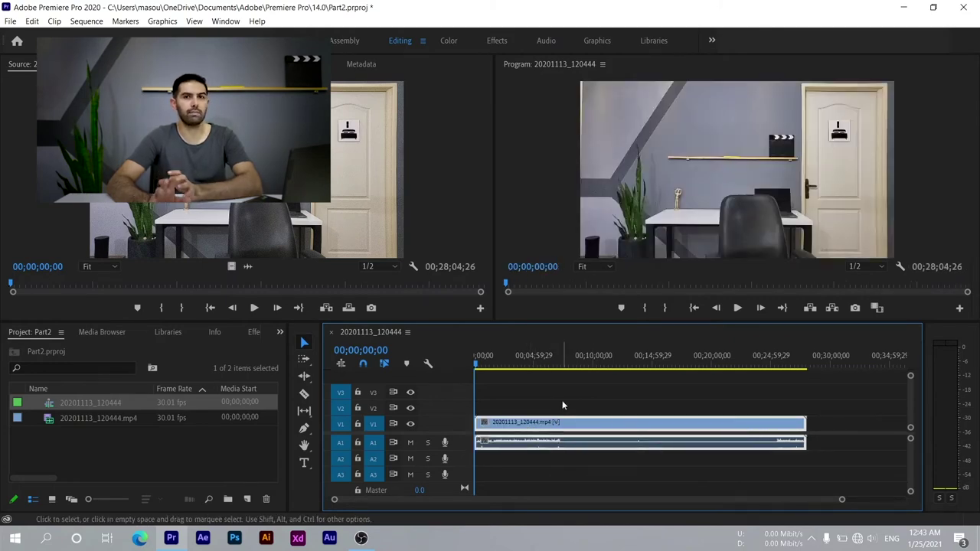
pyautogui.rightClick(546, 442)
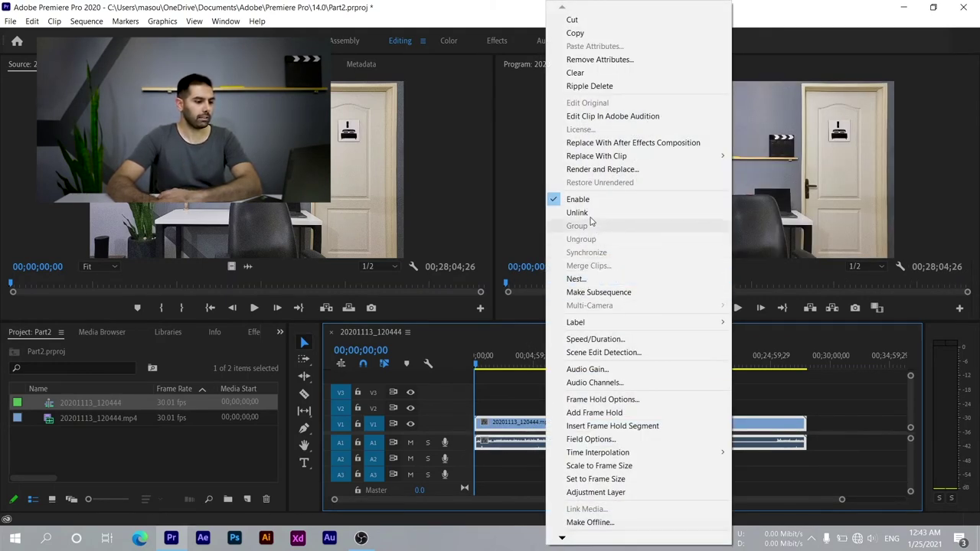
pyautogui.click(632, 213)
pyautogui.moveTo(625, 439); pyautogui.dragTo(647, 443)
pyautogui.hotkey('ctrl', 'z')
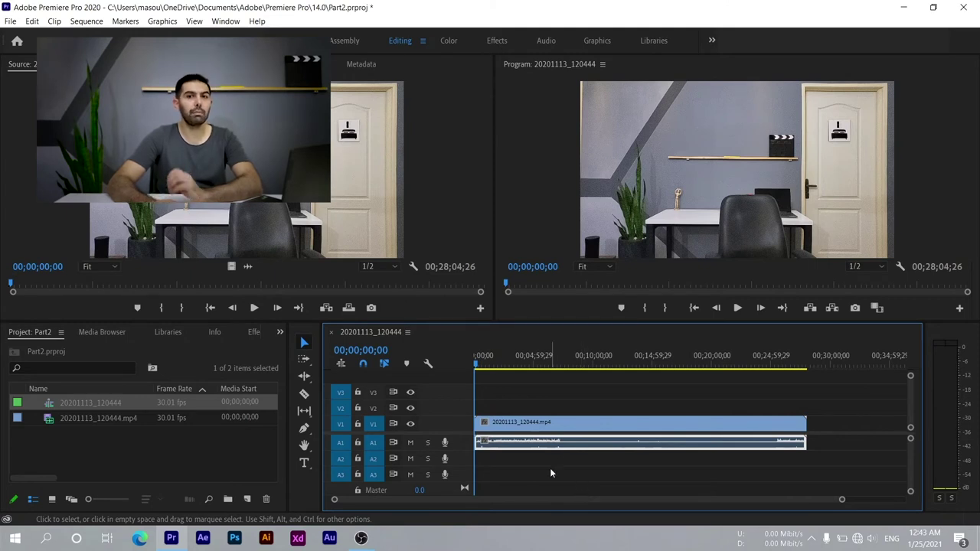
# Step: Open the unlinked audio of 20201113_120444.mp4 in Adobe Audition for editing, and return to Premiere Pro
pyautogui.rightClick(601, 444)
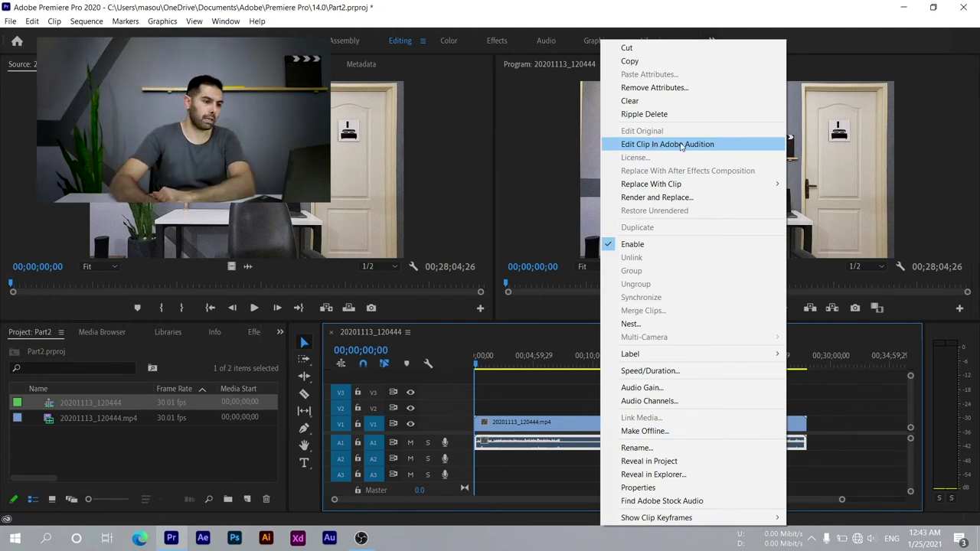
pyautogui.click(679, 146)
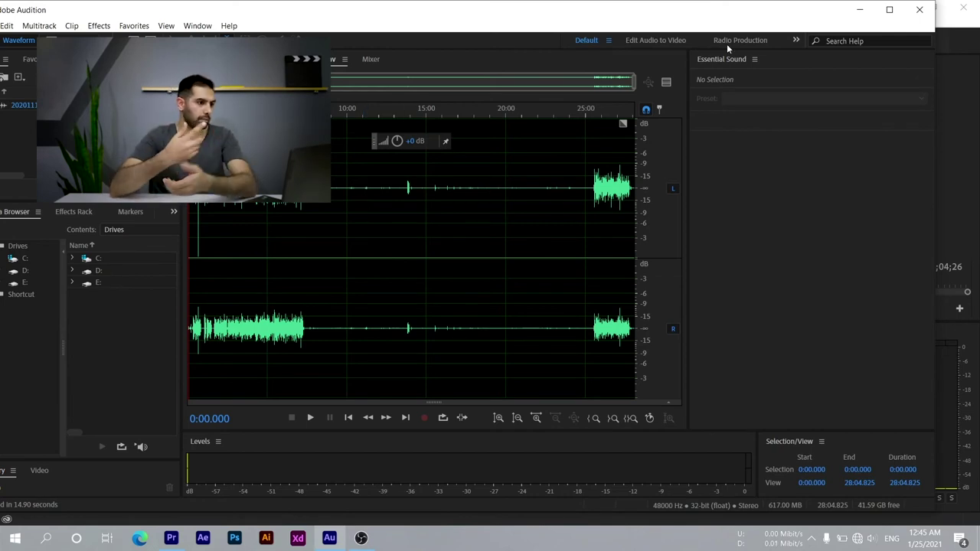
pyautogui.click(859, 9)
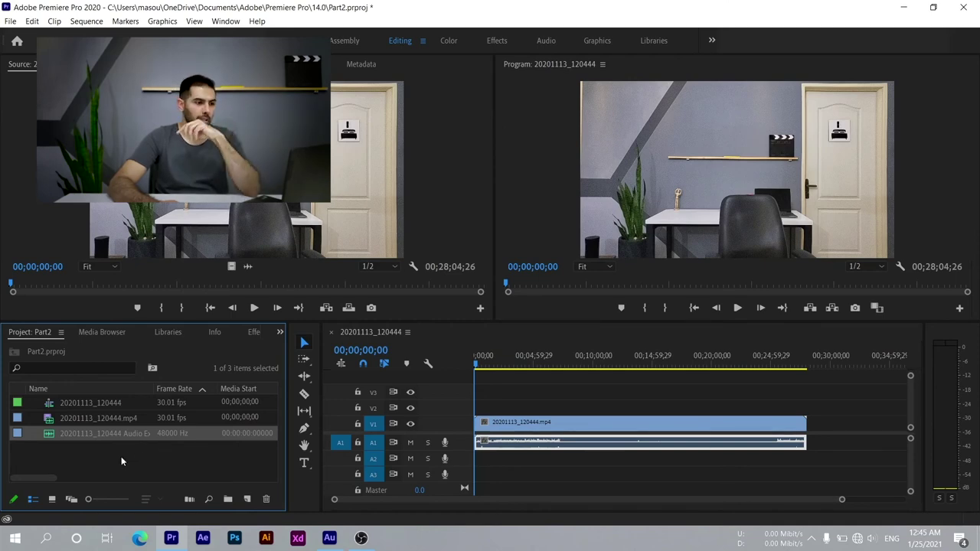
# Step: Import the motion graphic Subribe & Notification.mov from the MOTION folder into the project
pyautogui.doubleClick(79, 450)
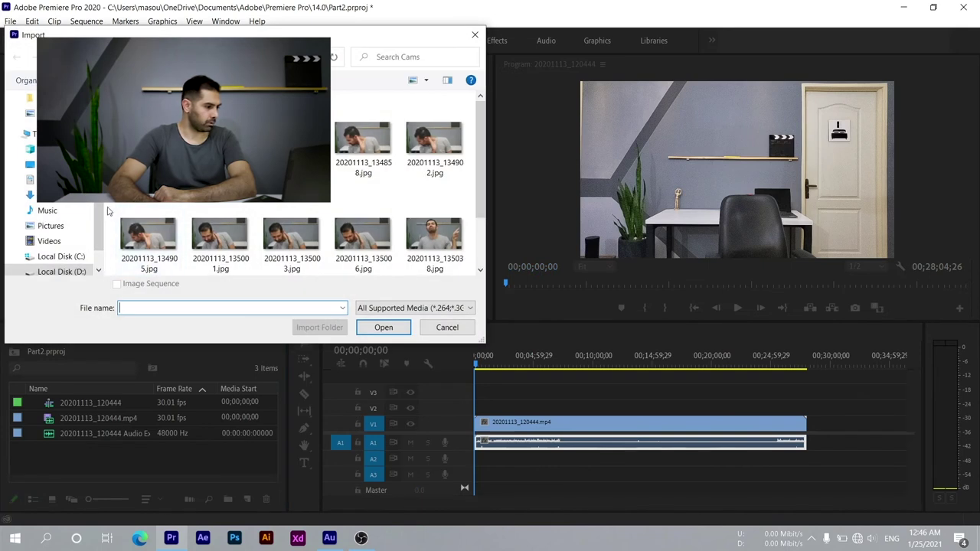
pyautogui.hotkey('alt', 'Up')
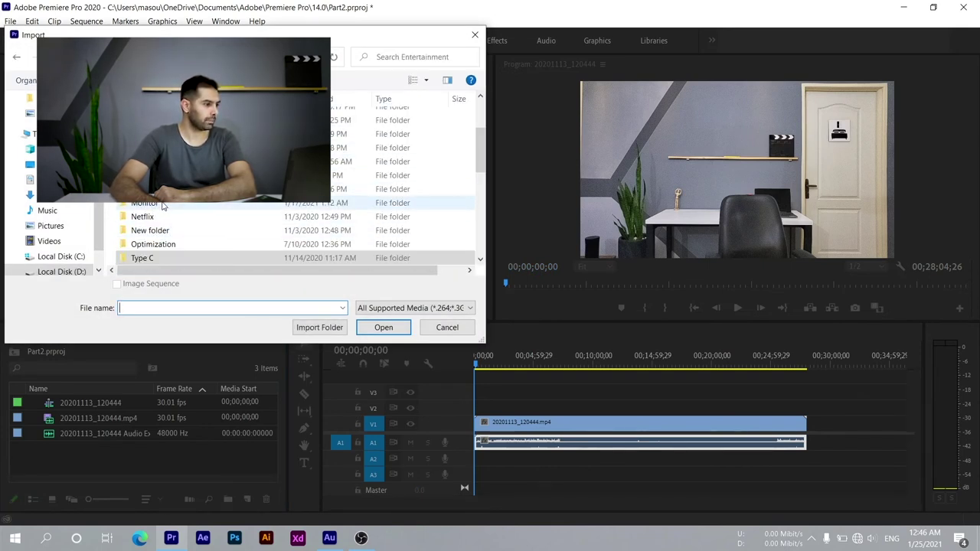
pyautogui.scroll(3, 192, 184)
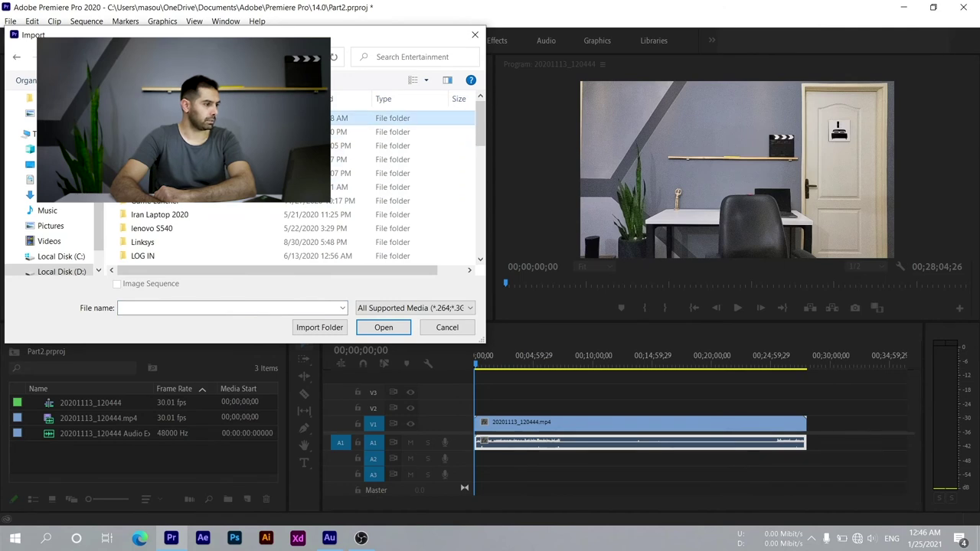
pyautogui.doubleClick(172, 145)
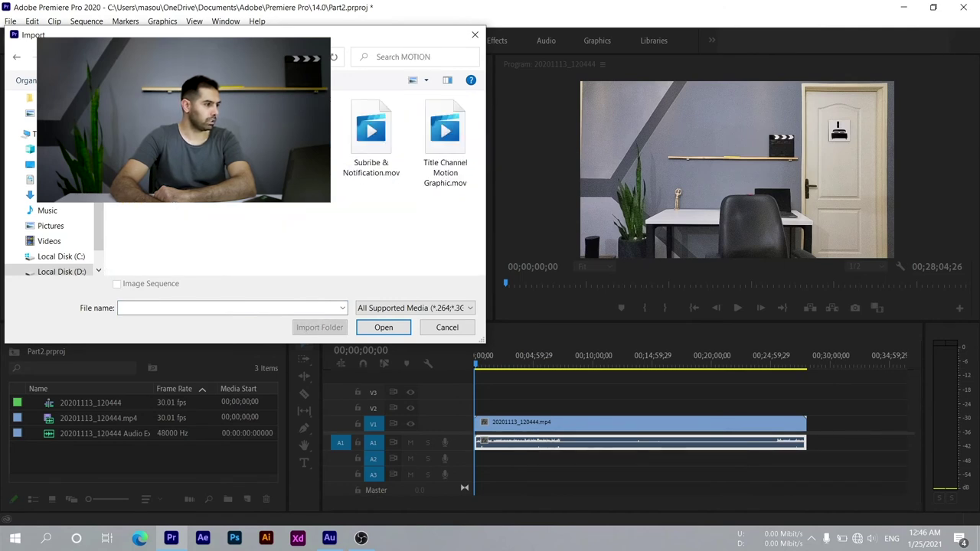
pyautogui.click(374, 145)
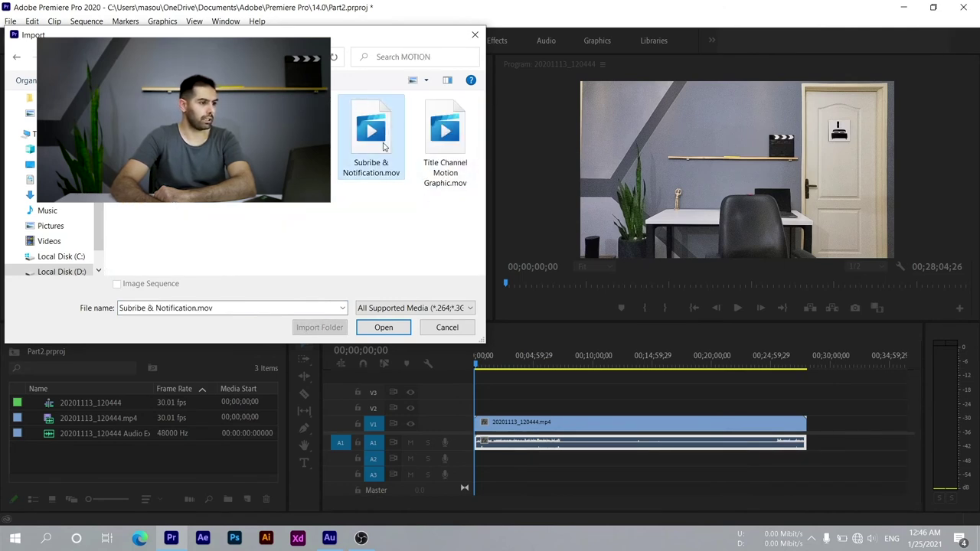
pyautogui.doubleClick(375, 156)
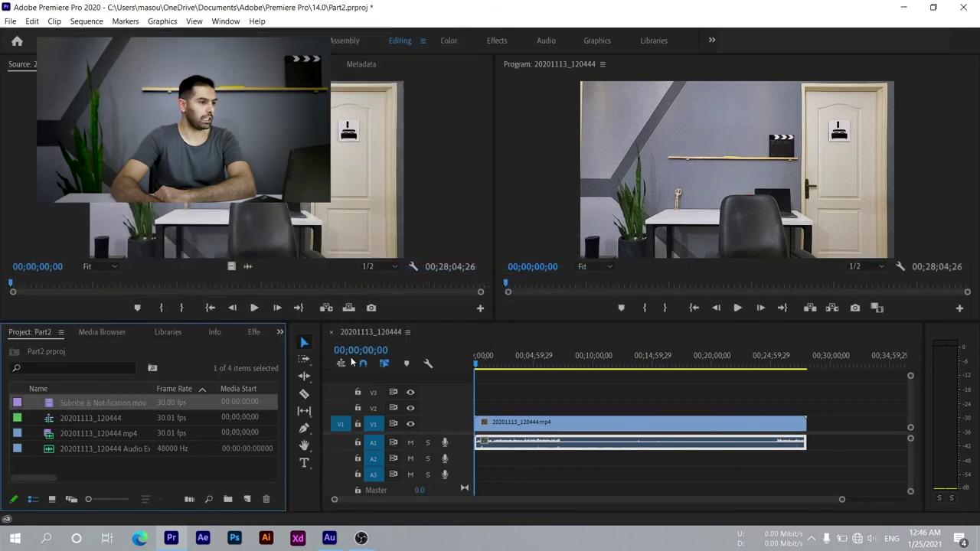
# Step: Place Subribe & Notification.mov above the main video about one minute in, and move the playhead to 00;01;01;06
pyautogui.moveTo(184, 406); pyautogui.dragTo(466, 437)
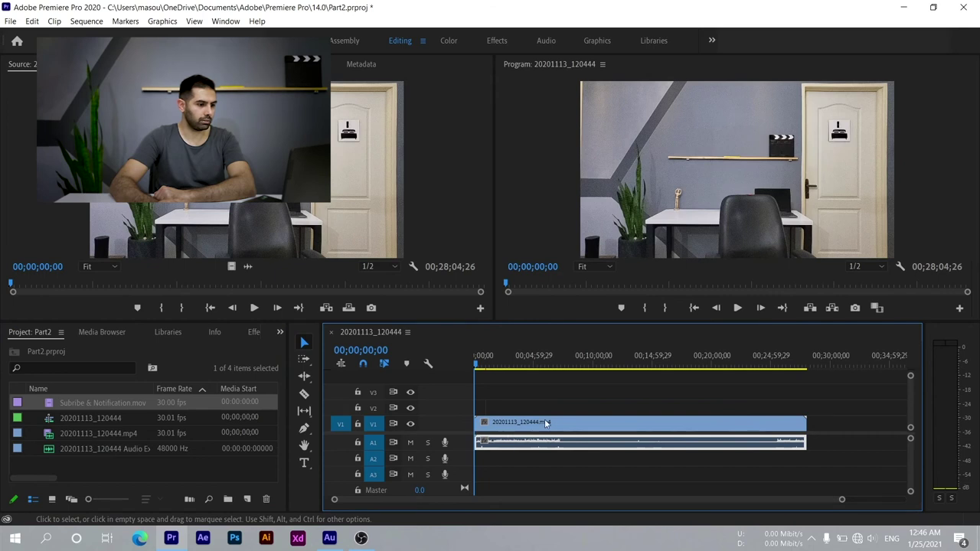
pyautogui.moveTo(475, 365); pyautogui.dragTo(486, 366)
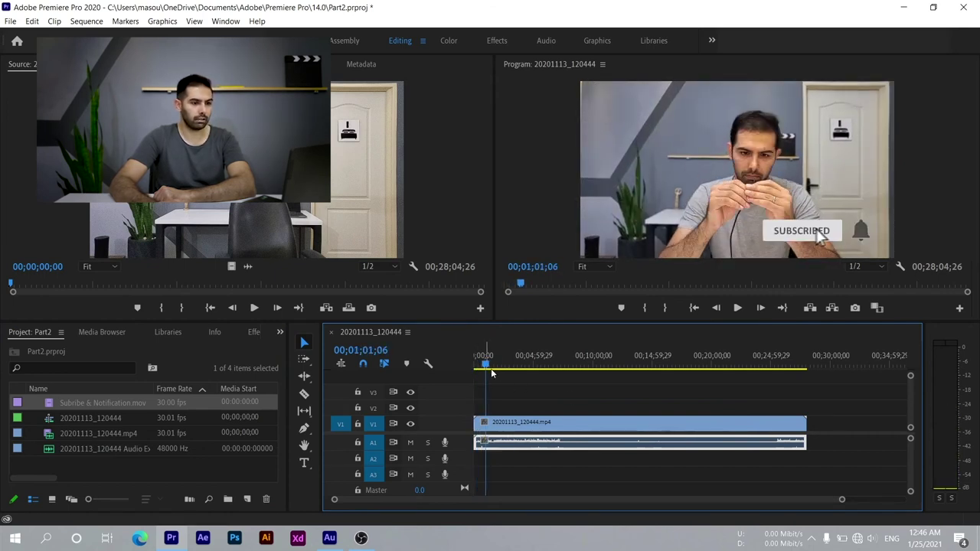